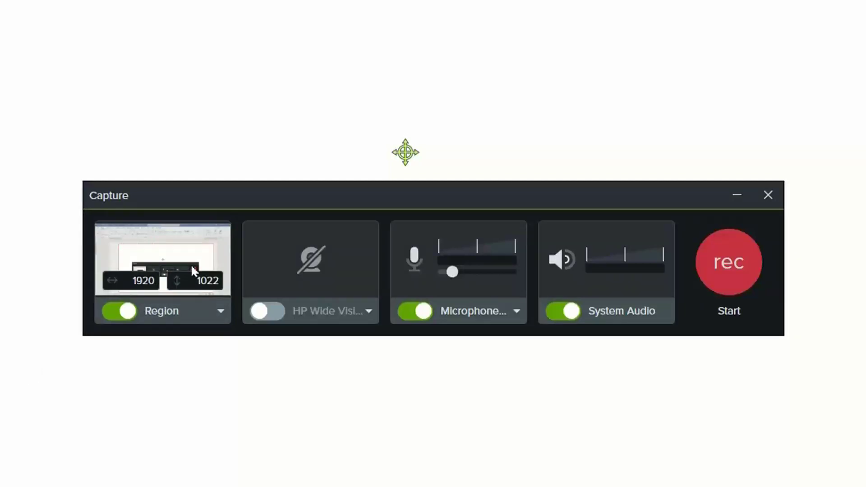
- Leave the region preset unchanged, keep the microphone on, and switch system audio off
{"action": "left_click", "coordinate": [216, 315]}
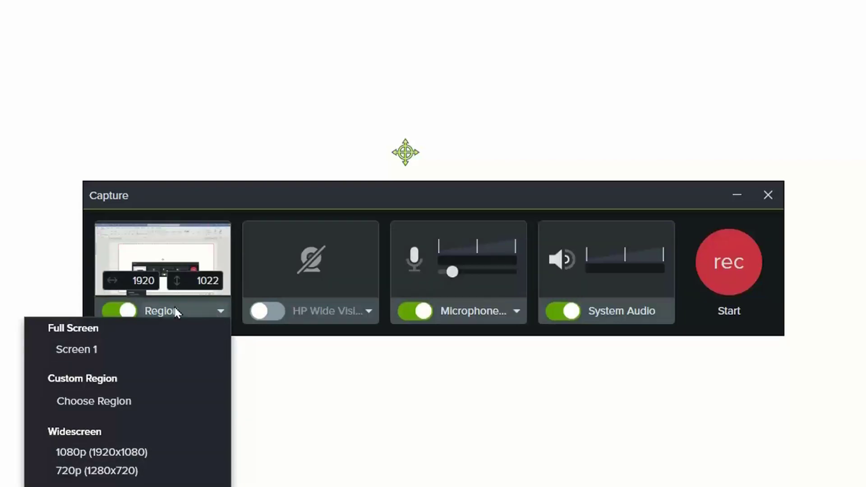
{"action": "left_click", "coordinate": [155, 243]}
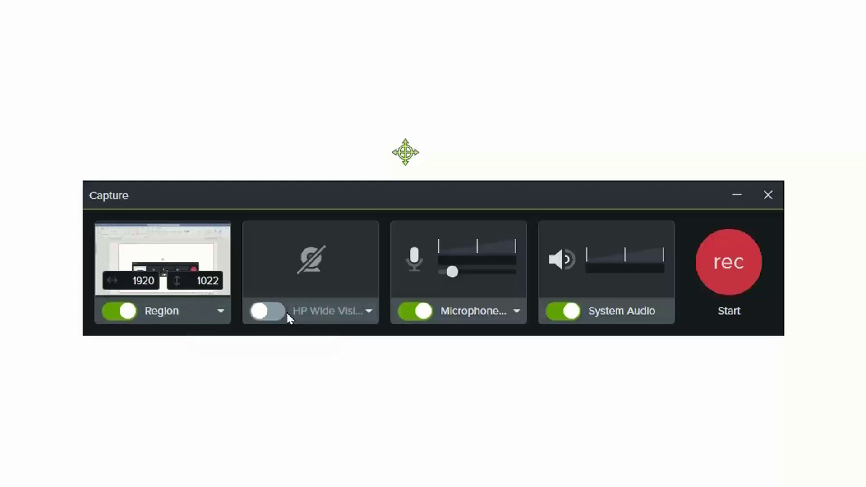
{"action": "left_click", "coordinate": [406, 311]}
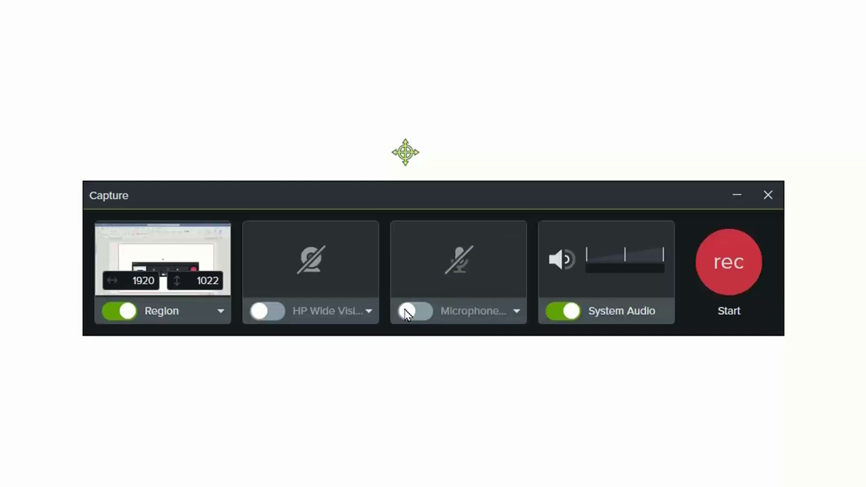
{"action": "left_click", "coordinate": [410, 312]}
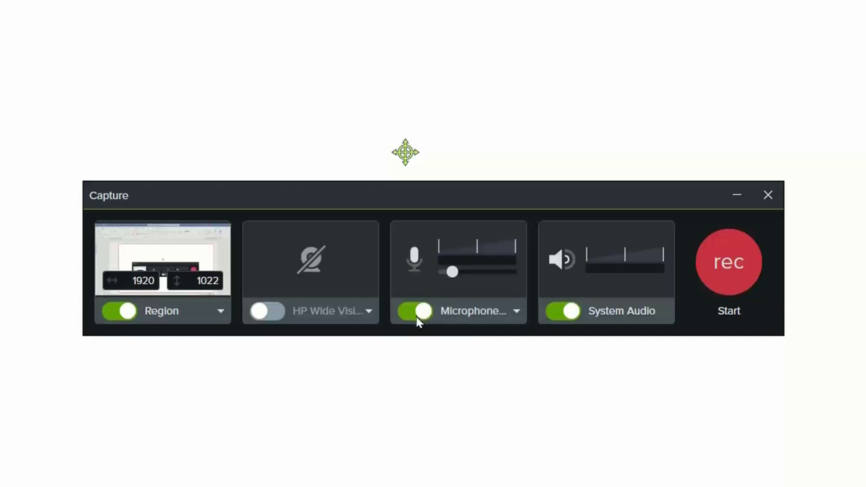
{"action": "left_click", "coordinate": [571, 315]}
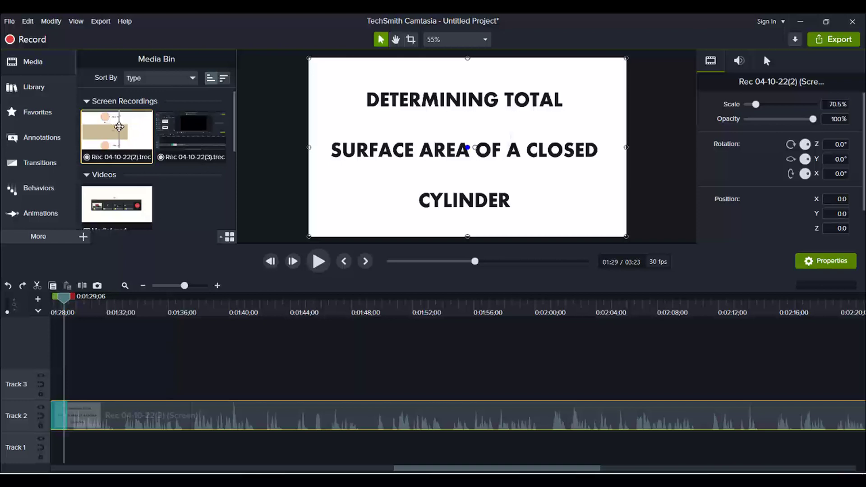
- Drag the Rec 04-10-22(2).trec lesson recording from the Media Bin onto a timeline track
{"action": "left_click_drag", "start_coordinate": [119, 127], "coordinate": [55, 387]}
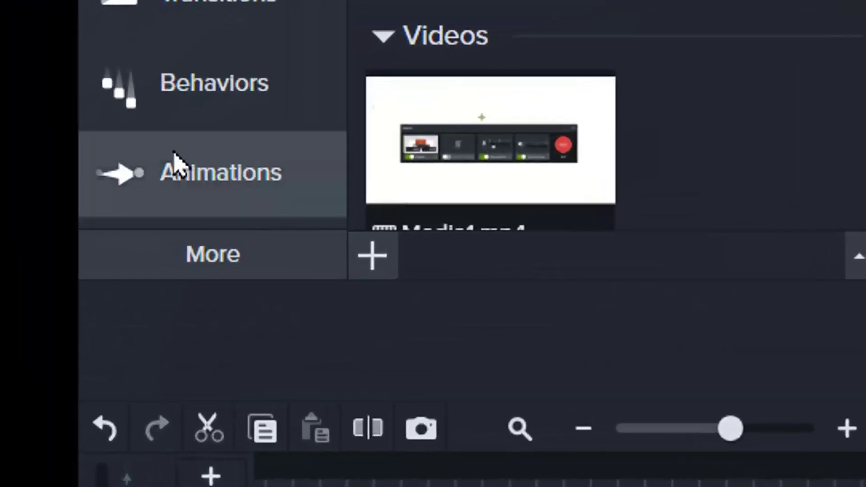
- Set a Zoom-n-Pan onto the cylinder's top near 01:42 and preview it, pausing at 01:49
{"action": "left_click", "coordinate": [164, 183]}
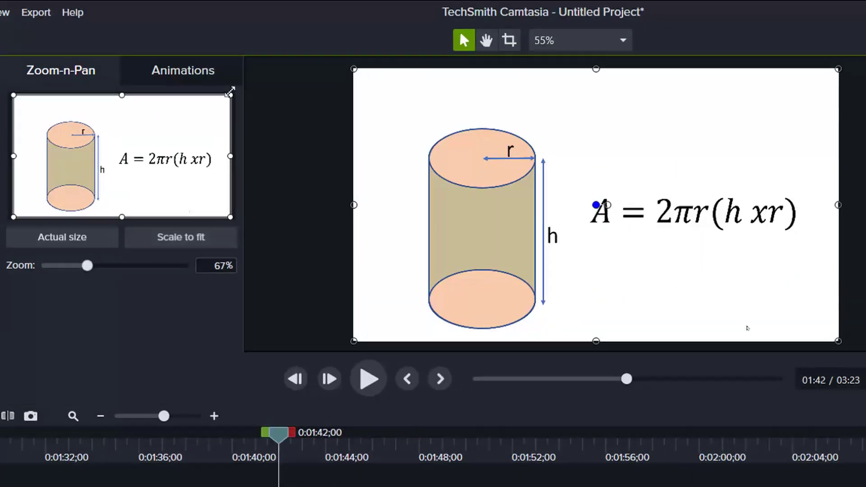
{"action": "left_click_drag", "start_coordinate": [230, 92], "coordinate": [134, 116]}
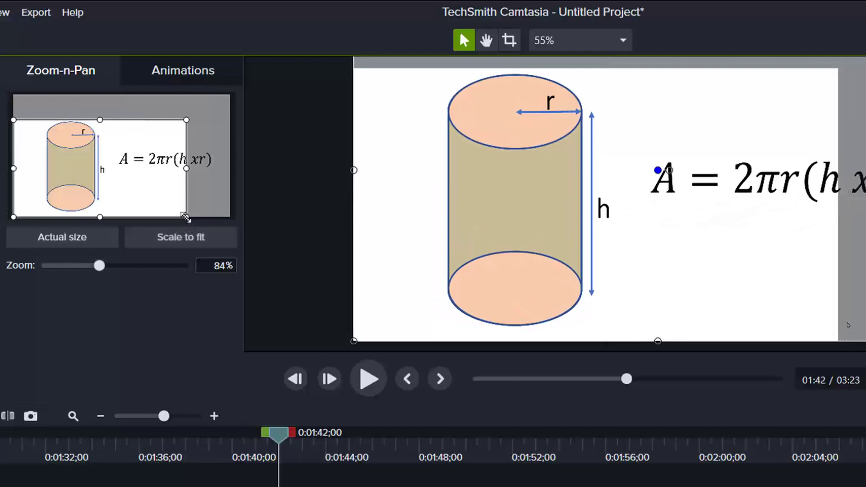
{"action": "left_click_drag", "start_coordinate": [187, 218], "coordinate": [81, 132]}
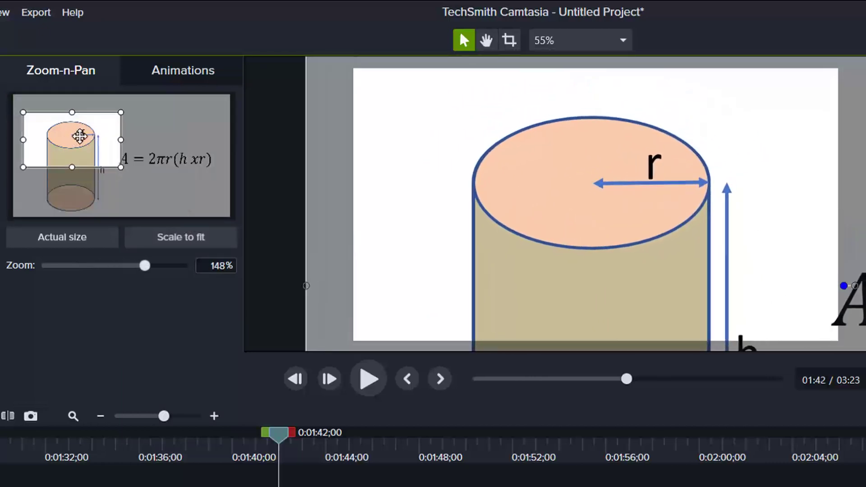
{"action": "left_click", "coordinate": [367, 383]}
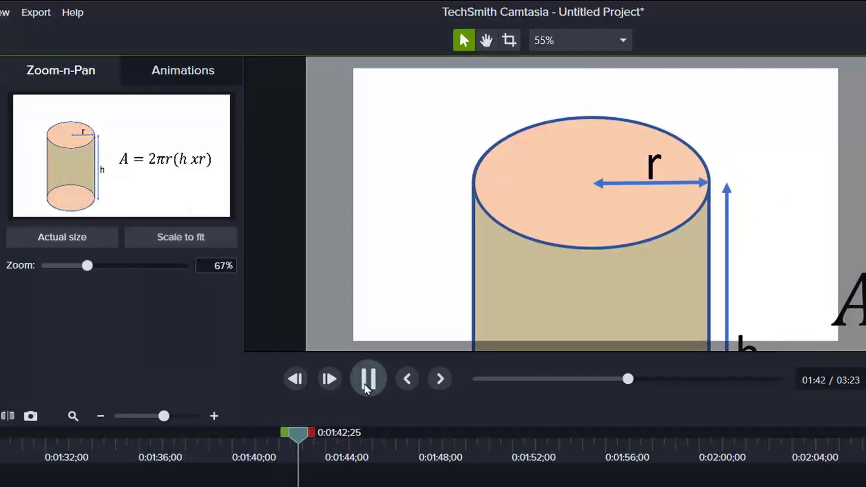
{"action": "left_click", "coordinate": [366, 387]}
{"action": "left_click", "coordinate": [366, 388]}
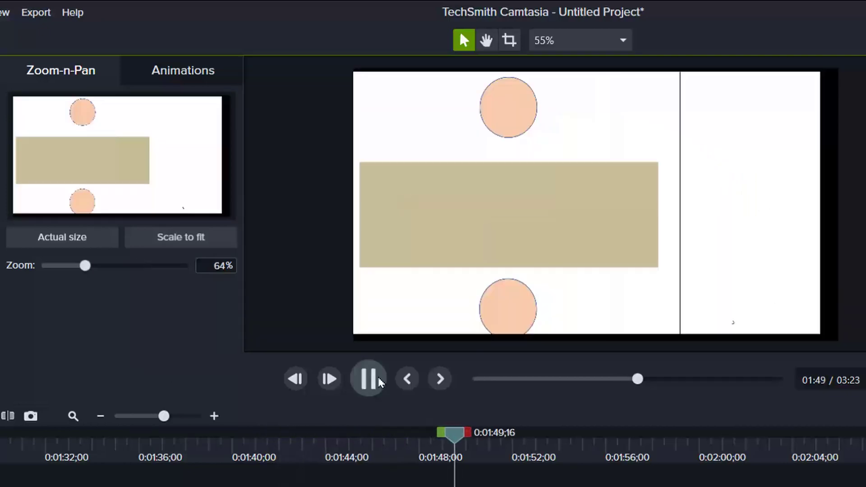
{"action": "left_click", "coordinate": [379, 382]}
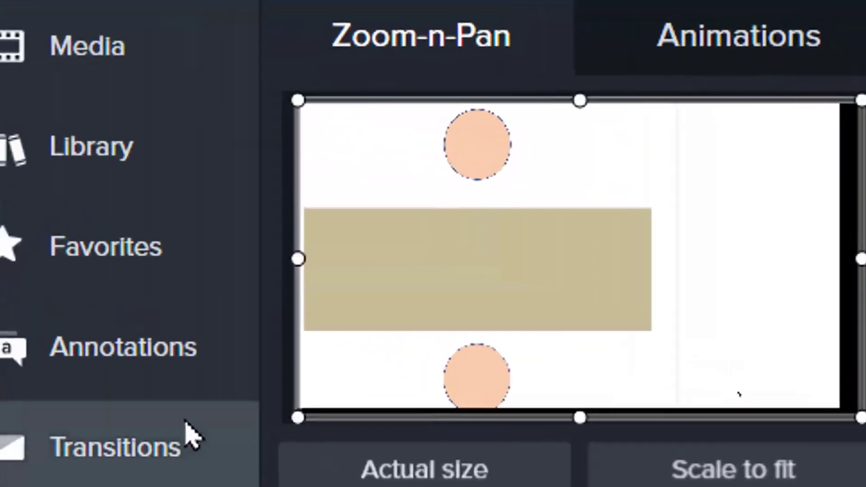
- Add a white text callout reading CYLINDER at the playhead and move it above the top circle
{"action": "left_click", "coordinate": [67, 357]}
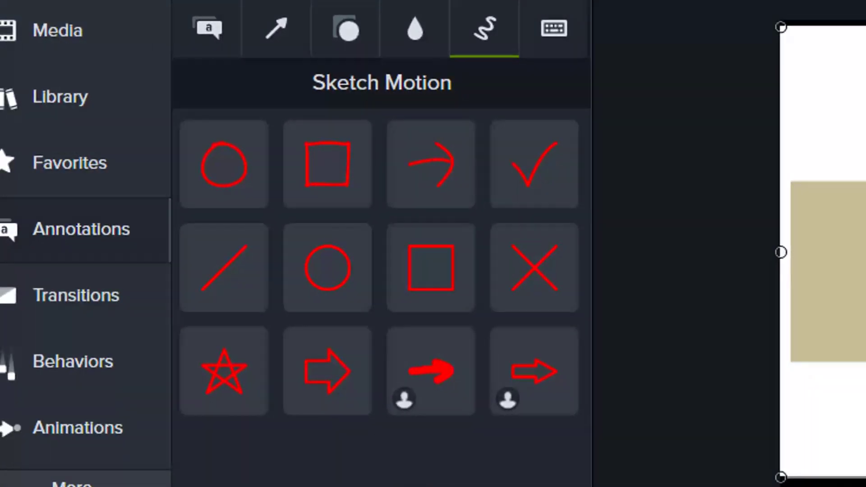
{"action": "left_click", "coordinate": [211, 36]}
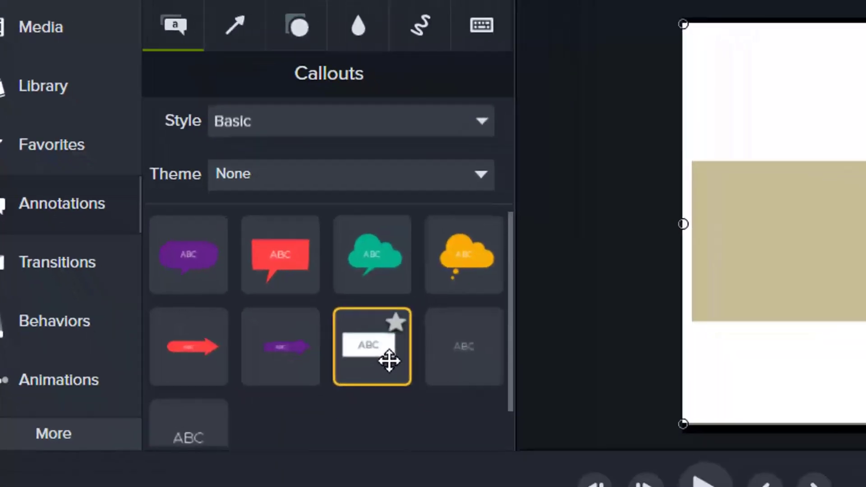
{"action": "left_click_drag", "start_coordinate": [450, 406], "coordinate": [554, 486]}
{"action": "left_click_drag", "start_coordinate": [246, 301], "coordinate": [429, 451]}
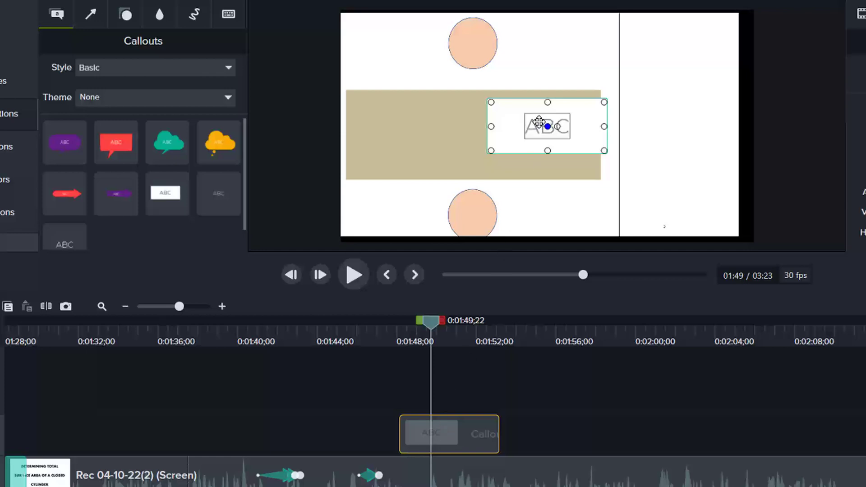
{"action": "type", "text": "CYLIN"}
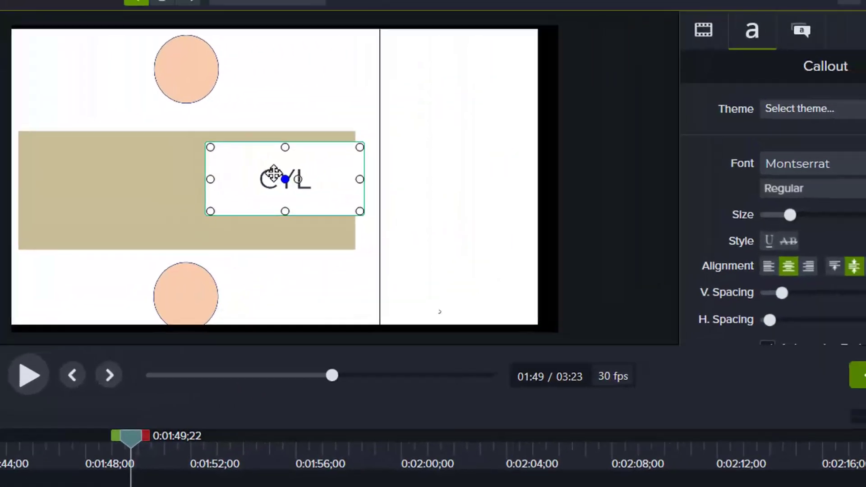
{"action": "type", "text": "DER"}
{"action": "left_click_drag", "start_coordinate": [203, 187], "coordinate": [270, 89]}
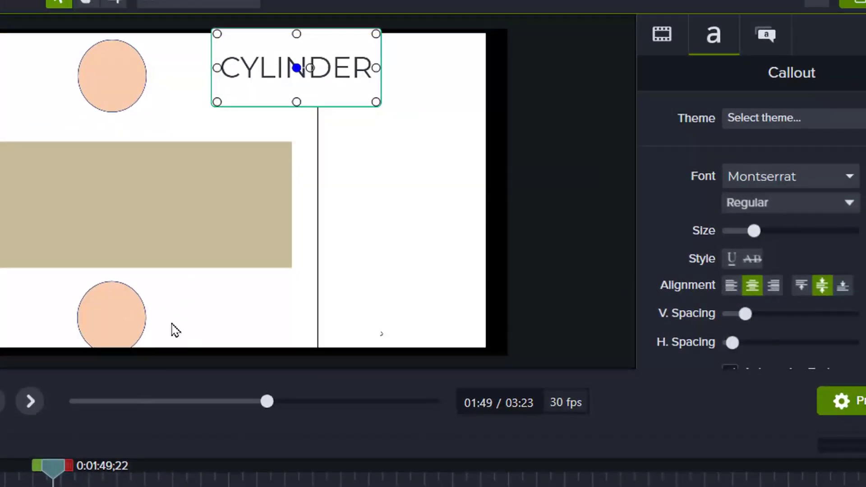
- Replay from just before the callout to confirm it appears, pausing at 01:54
{"action": "left_click", "coordinate": [2, 461]}
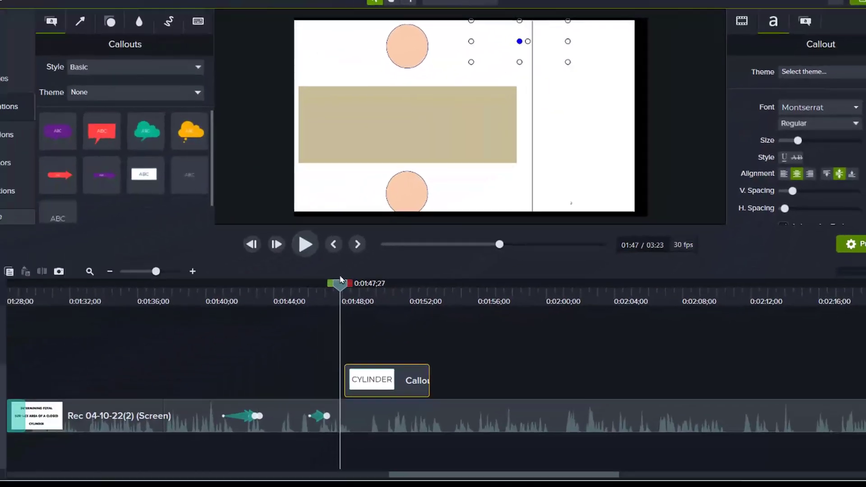
{"action": "left_click_drag", "start_coordinate": [340, 278], "coordinate": [335, 286]}
{"action": "left_click", "coordinate": [324, 236]}
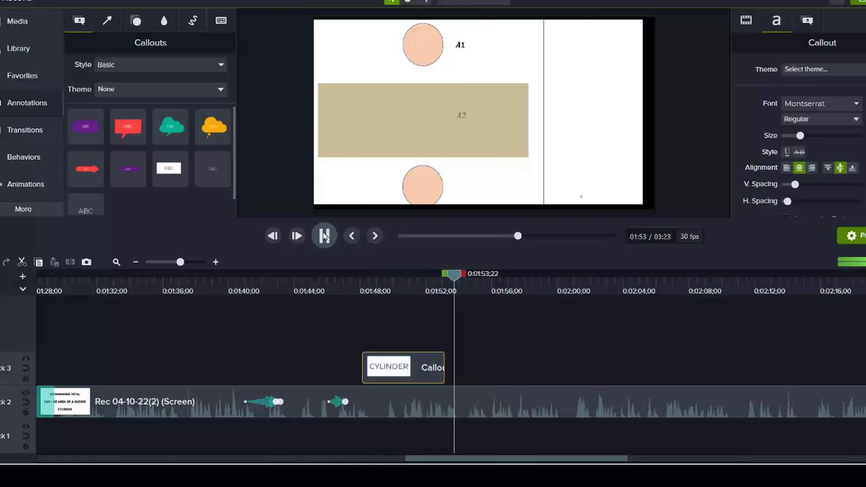
{"action": "left_click", "coordinate": [324, 235]}
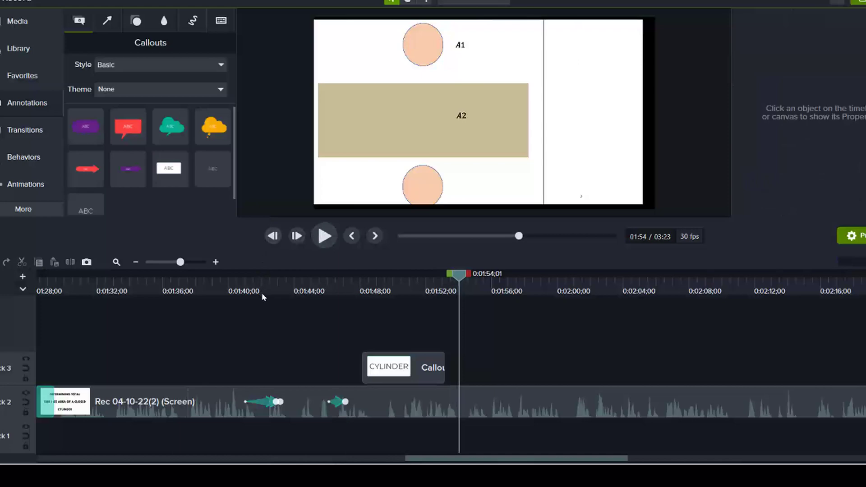
- Pause where A3 appears and add a hand-drawn Sketch Motion square to the timeline
{"action": "left_click", "coordinate": [324, 235]}
{"action": "left_click", "coordinate": [323, 238]}
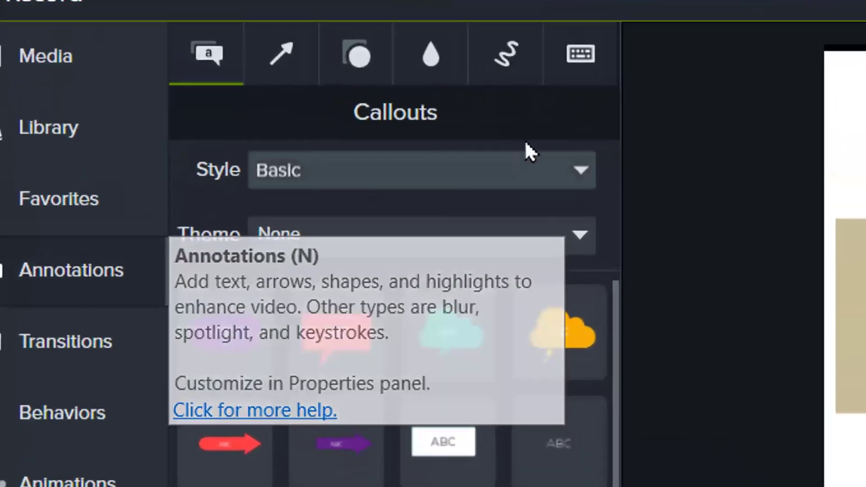
{"action": "left_click", "coordinate": [512, 51]}
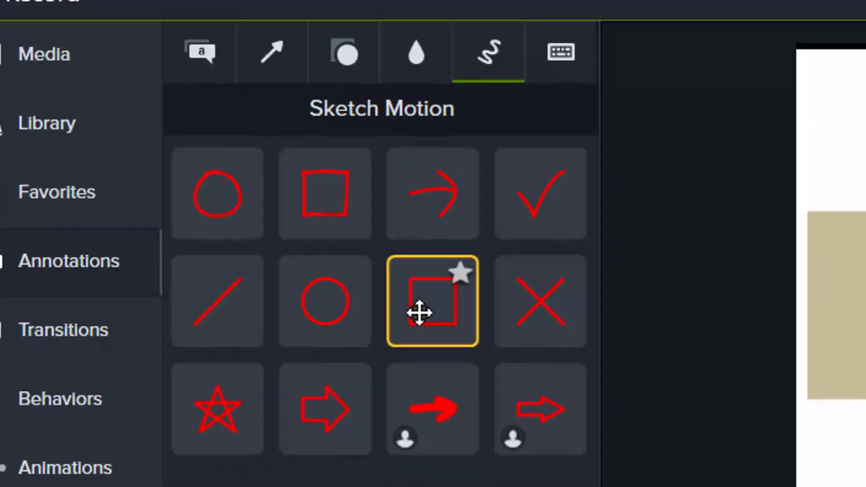
{"action": "mouse_move", "coordinate": [420, 312]}
{"action": "left_mouse_down"}
{"action": "mouse_move", "coordinate": [362, 280]}
{"action": "mouse_move", "coordinate": [358, 290]}
{"action": "mouse_move", "coordinate": [442, 303]}
{"action": "mouse_move", "coordinate": [598, 438]}
{"action": "mouse_move", "coordinate": [601, 459]}
{"action": "left_mouse_up"}
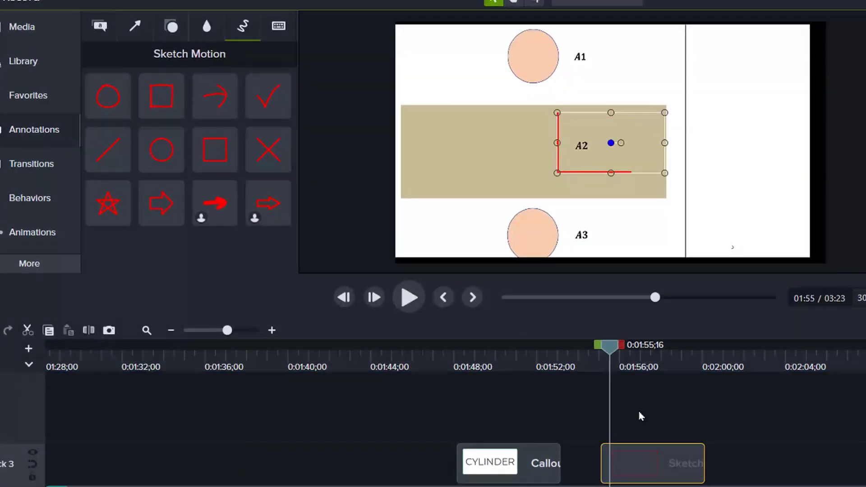
{"action": "left_click", "coordinate": [652, 368]}
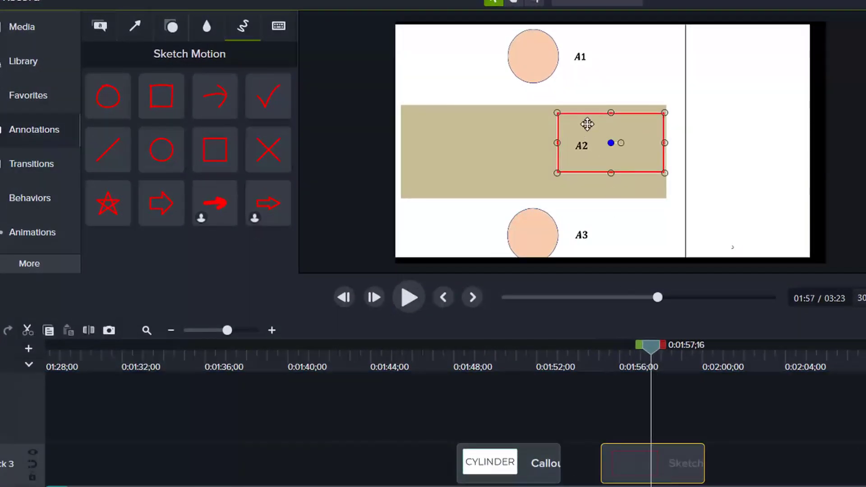
- Move and stretch the red sketch rectangle over the whole tan A2 band, then preview it
{"action": "mouse_move", "coordinate": [572, 115]}
{"action": "left_mouse_down"}
{"action": "mouse_move", "coordinate": [563, 100]}
{"action": "mouse_move", "coordinate": [492, 87]}
{"action": "mouse_move", "coordinate": [419, 104]}
{"action": "left_mouse_up"}
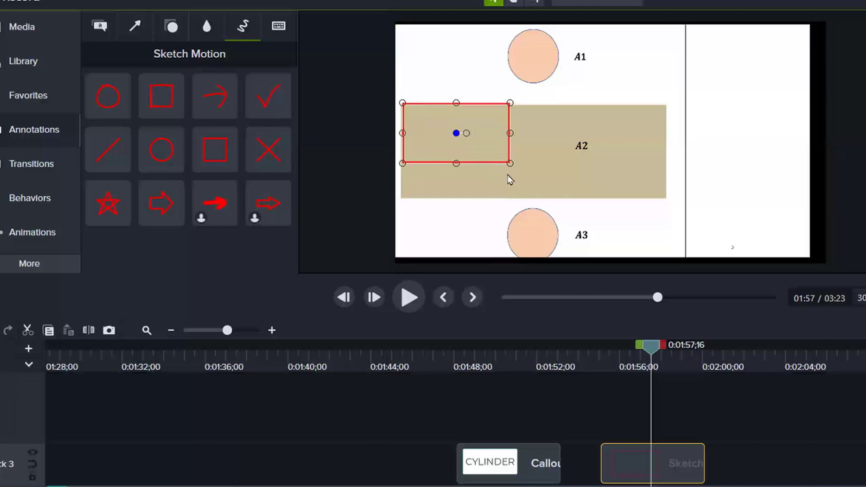
{"action": "mouse_move", "coordinate": [514, 133]}
{"action": "left_mouse_down"}
{"action": "mouse_move", "coordinate": [675, 132]}
{"action": "mouse_move", "coordinate": [667, 162]}
{"action": "left_mouse_up"}
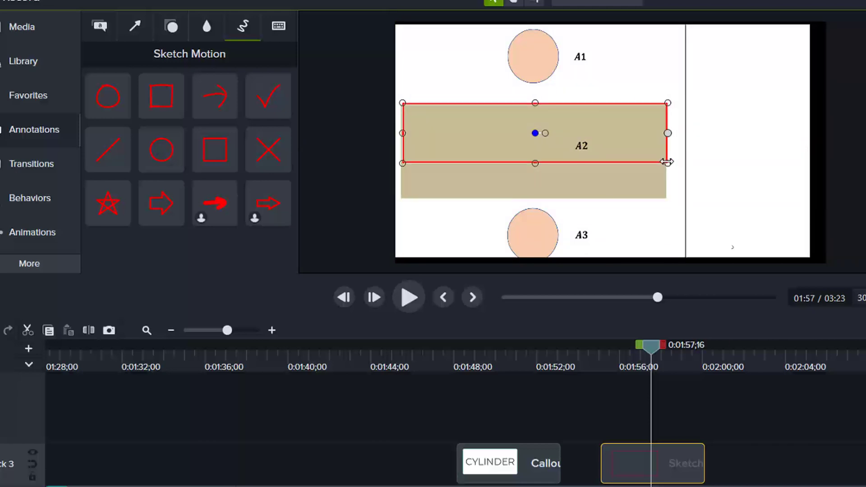
{"action": "left_click_drag", "start_coordinate": [532, 165], "coordinate": [518, 200]}
{"action": "left_click", "coordinate": [592, 342]}
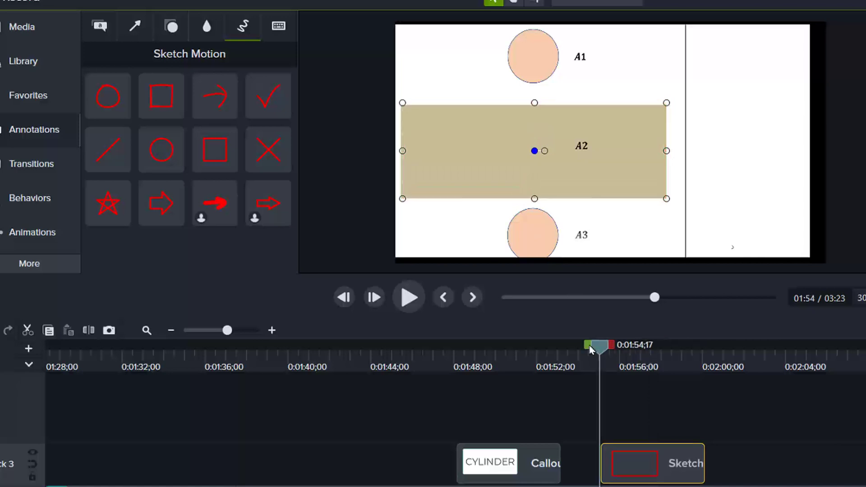
{"action": "left_click", "coordinate": [411, 298]}
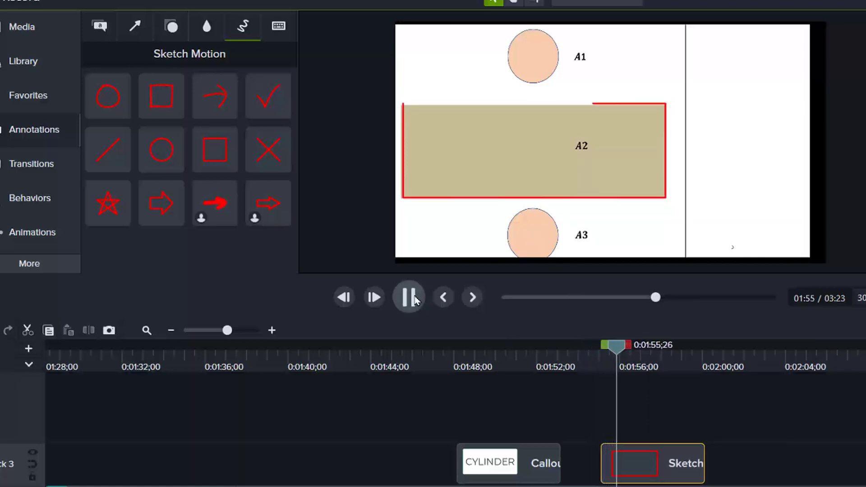
- Give the sketch rectangle outline a thickness of 14 and purple #4B09F4 colour
{"action": "key", "text": "space"}
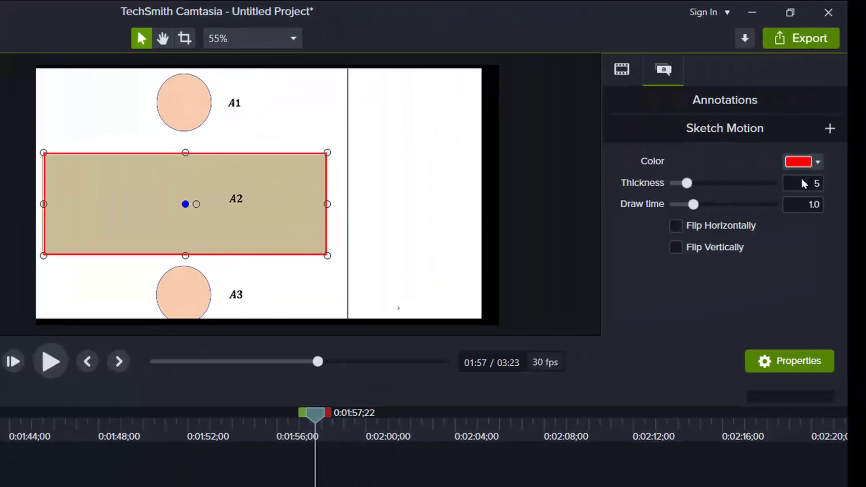
{"action": "left_click_drag", "start_coordinate": [687, 183], "coordinate": [745, 185]}
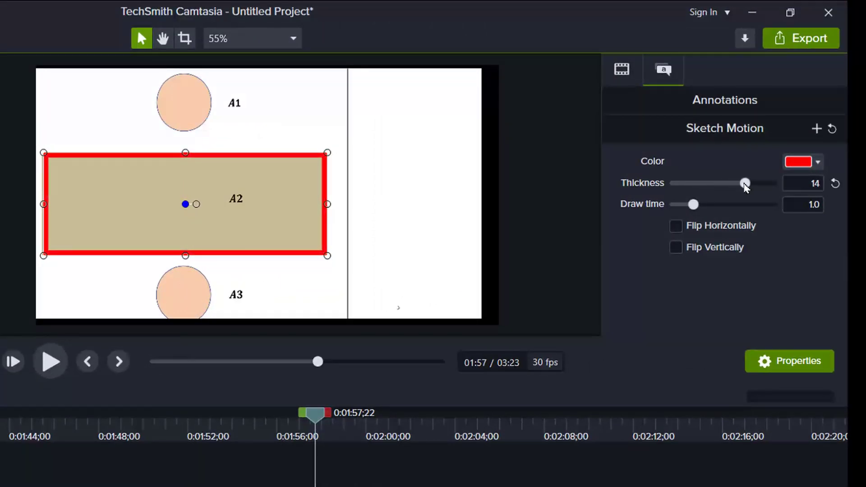
{"action": "left_click", "coordinate": [818, 163]}
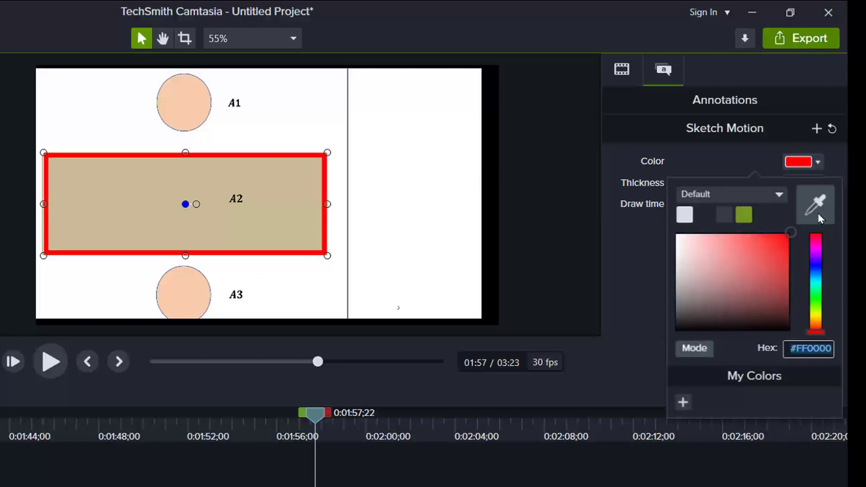
{"action": "left_click", "coordinate": [816, 261]}
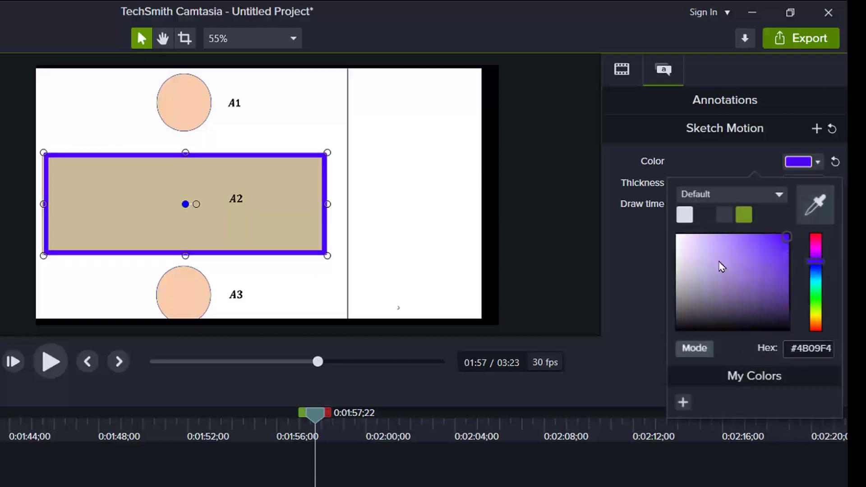
{"action": "left_click", "coordinate": [246, 427]}
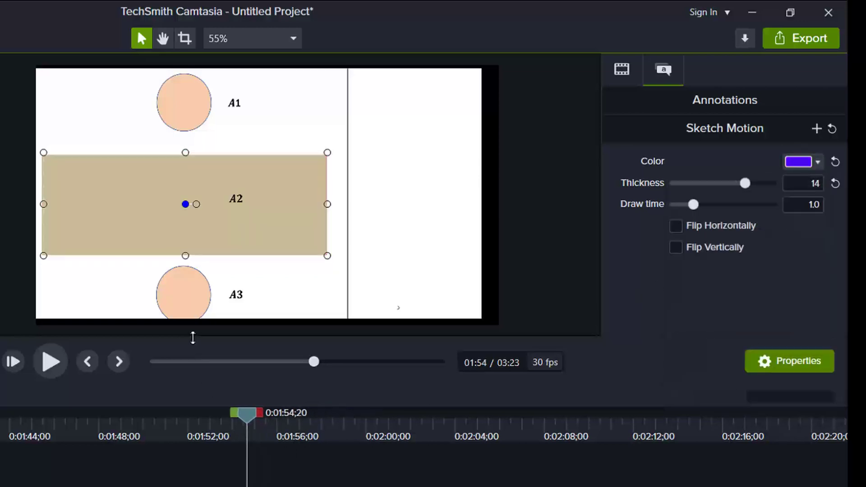
- Mark the 0:02:11–0:02:23 range on the timeline and ripple-delete it
{"action": "left_click", "coordinate": [49, 361]}
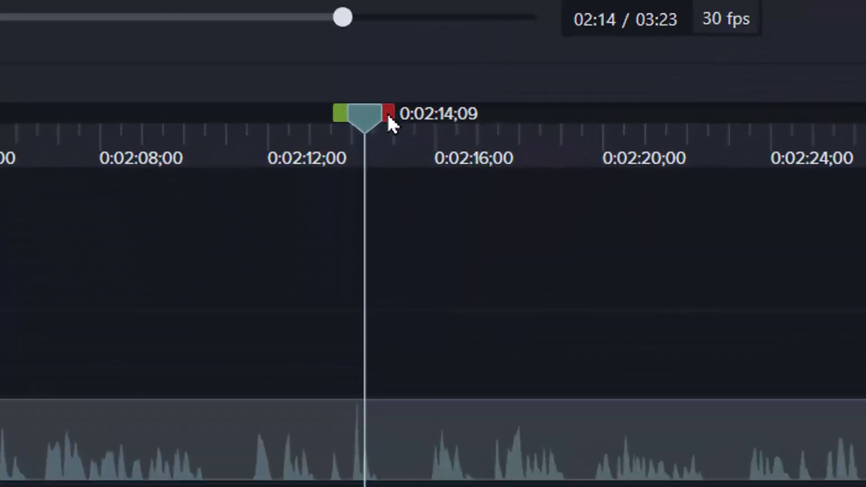
{"action": "left_click_drag", "start_coordinate": [367, 415], "coordinate": [430, 418]}
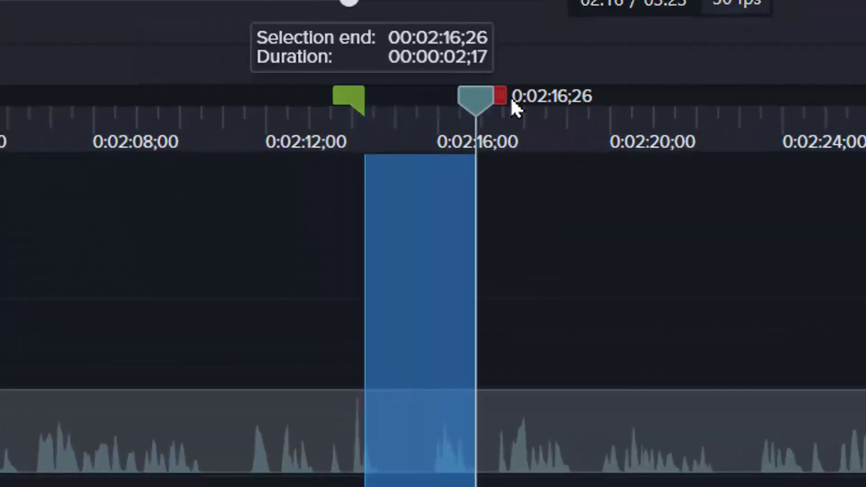
{"action": "left_click_drag", "start_coordinate": [513, 103], "coordinate": [766, 103]}
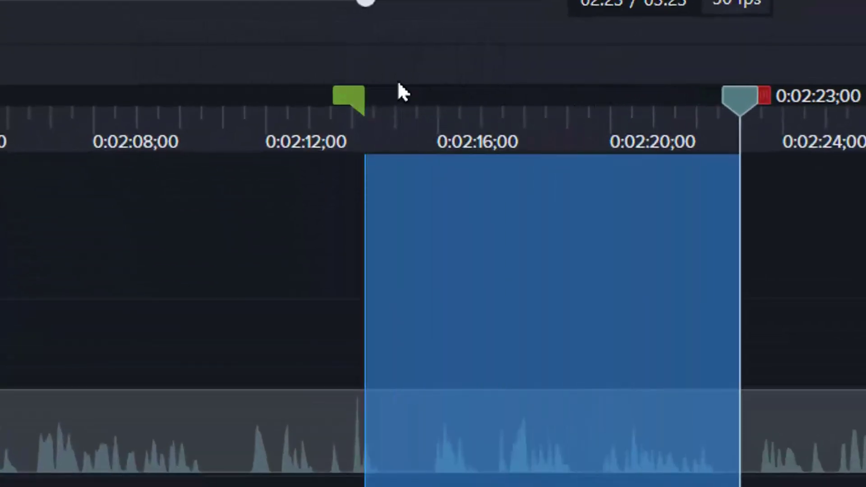
{"action": "mouse_move", "coordinate": [361, 97]}
{"action": "left_mouse_down"}
{"action": "mouse_move", "coordinate": [201, 128]}
{"action": "mouse_move", "coordinate": [214, 136]}
{"action": "left_mouse_up"}
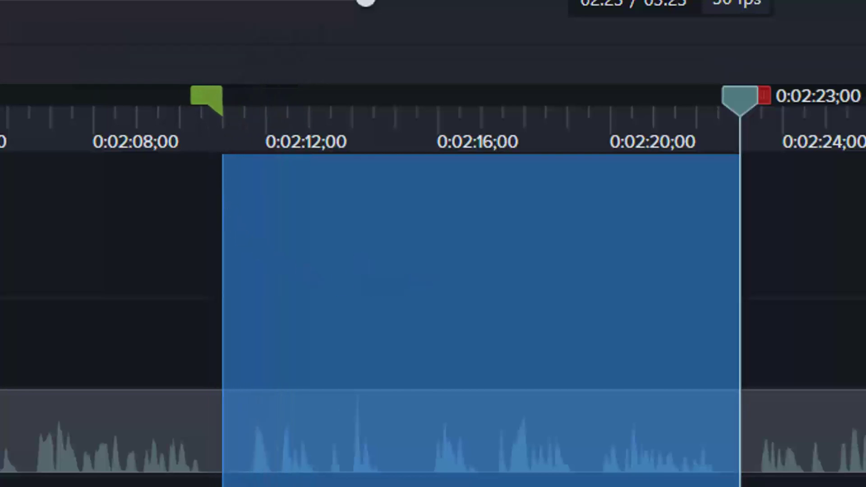
{"action": "right_click", "coordinate": [358, 305]}
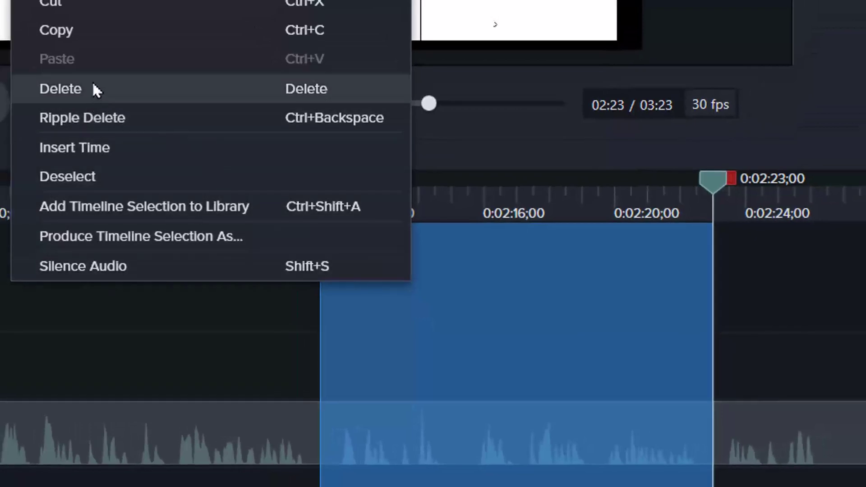
{"action": "left_click", "coordinate": [108, 119]}
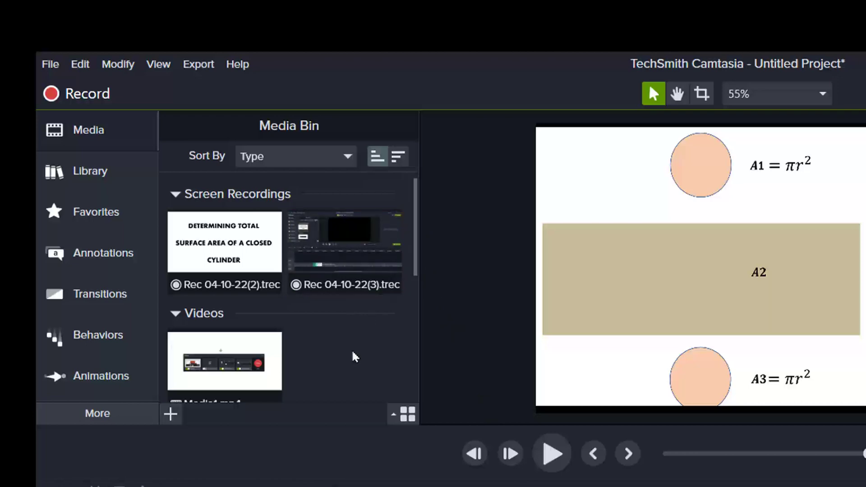
- Import the AAMUSTED logo image from Downloads with Ctrl+I
{"action": "key", "text": "ctrl+i"}
{"action": "scroll", "coordinate": [464, 437], "scroll_direction": "down", "scroll_amount": 10}
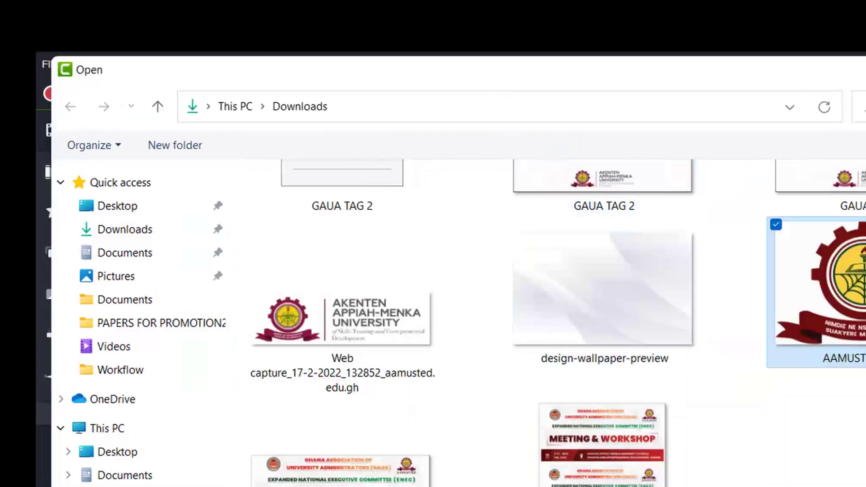
{"action": "key", "text": "Return"}
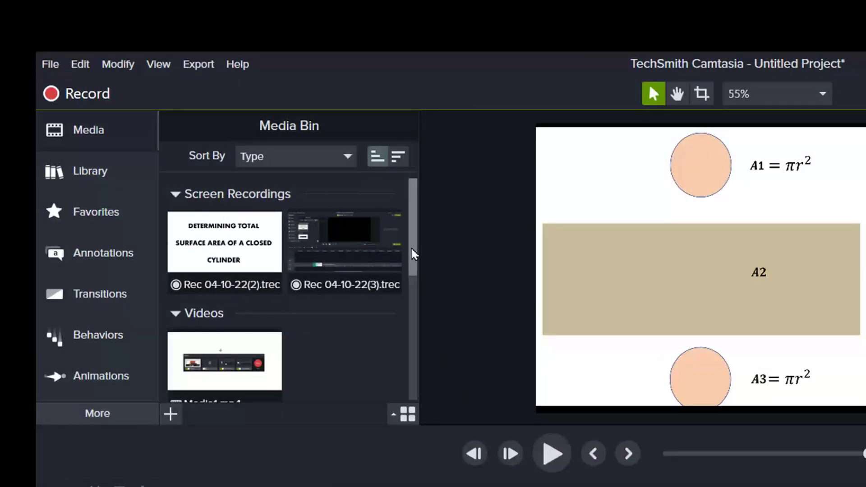
- Place the AAMUSTED logo on Track 3 around 0:02:08 and nudge it right on the canvas
{"action": "left_click_drag", "start_coordinate": [412, 251], "coordinate": [414, 325]}
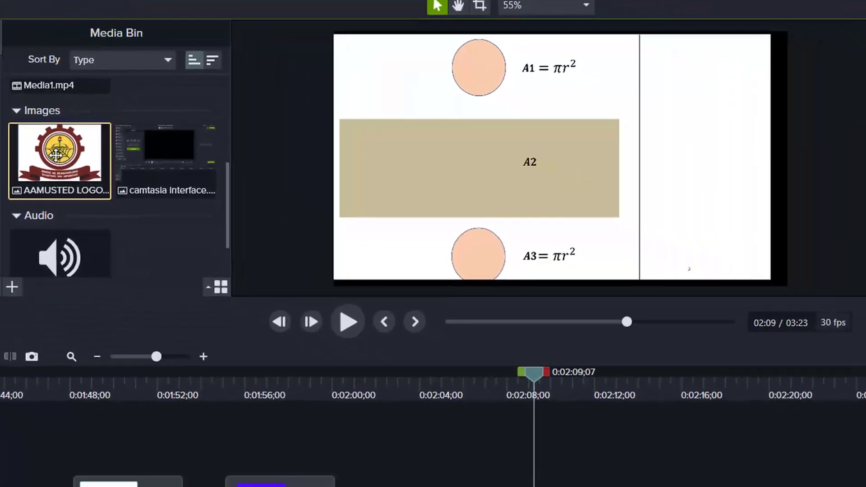
{"action": "left_click_drag", "start_coordinate": [225, 262], "coordinate": [718, 486]}
{"action": "left_click_drag", "start_coordinate": [359, 414], "coordinate": [369, 417]}
{"action": "mouse_move", "coordinate": [392, 73]}
{"action": "left_mouse_down"}
{"action": "mouse_move", "coordinate": [411, 75]}
{"action": "mouse_move", "coordinate": [401, 75]}
{"action": "left_mouse_up"}
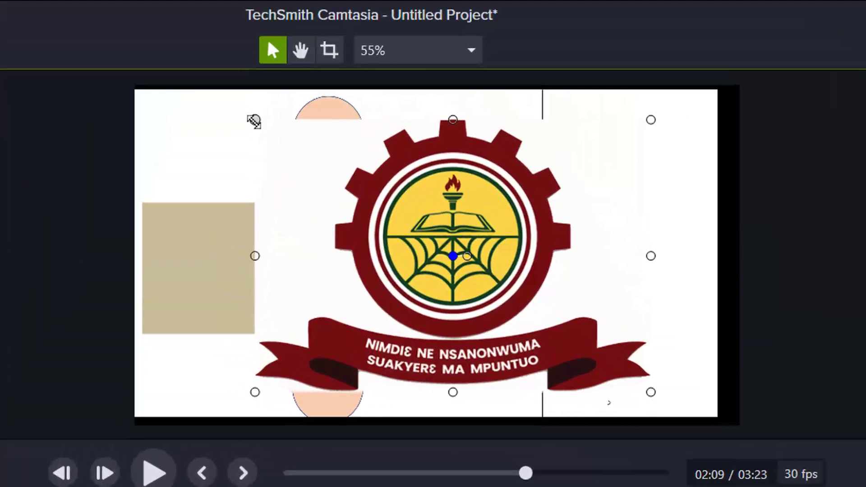
- Shrink the logo to a small top-left badge beside A1 and play from 0:02:07 to check it
{"action": "left_click_drag", "start_coordinate": [265, 97], "coordinate": [181, 140]}
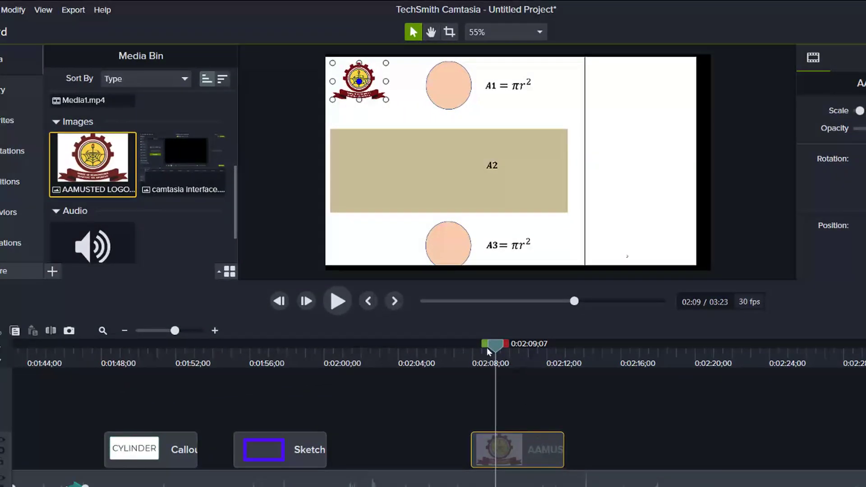
{"action": "left_click_drag", "start_coordinate": [488, 350], "coordinate": [440, 357]}
{"action": "left_click", "coordinate": [461, 358]}
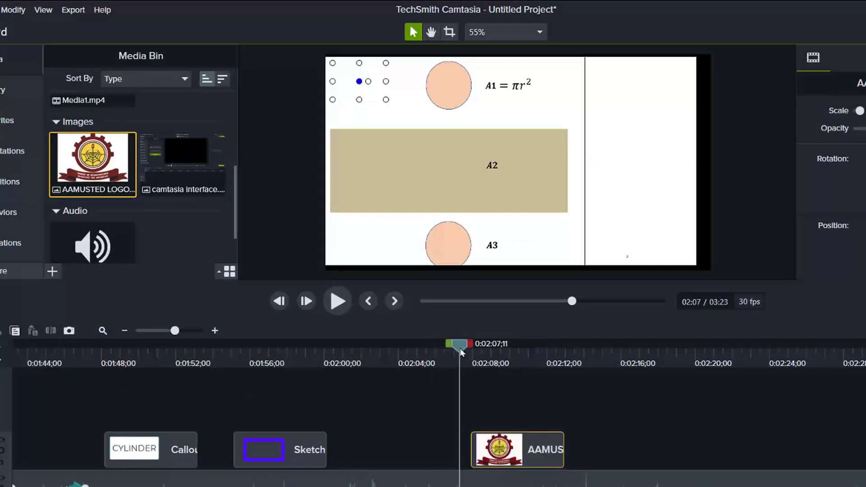
{"action": "left_click", "coordinate": [338, 301]}
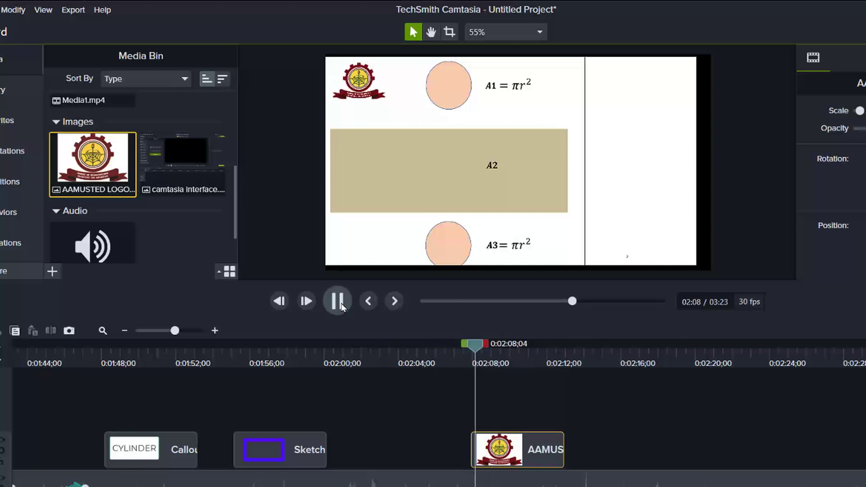
{"action": "left_click", "coordinate": [343, 309]}
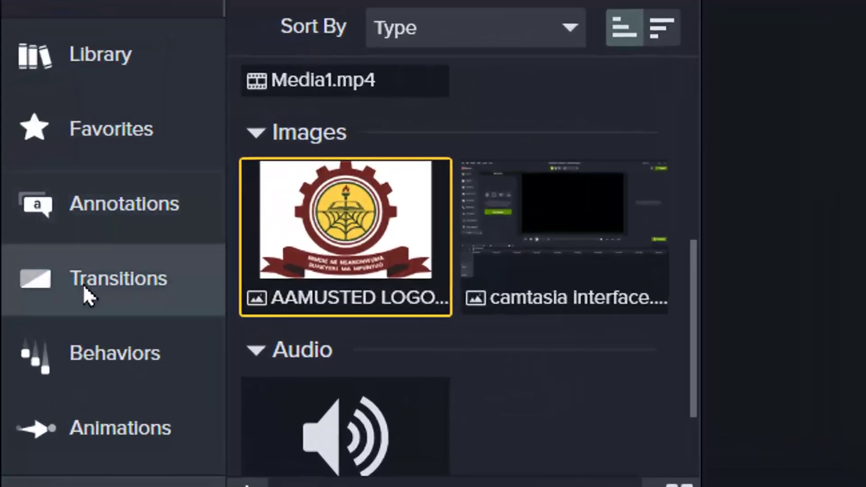
- Add a Circle stretch transition to the start of the AAMUSTED logo clip on Track 3
{"action": "left_click", "coordinate": [82, 284]}
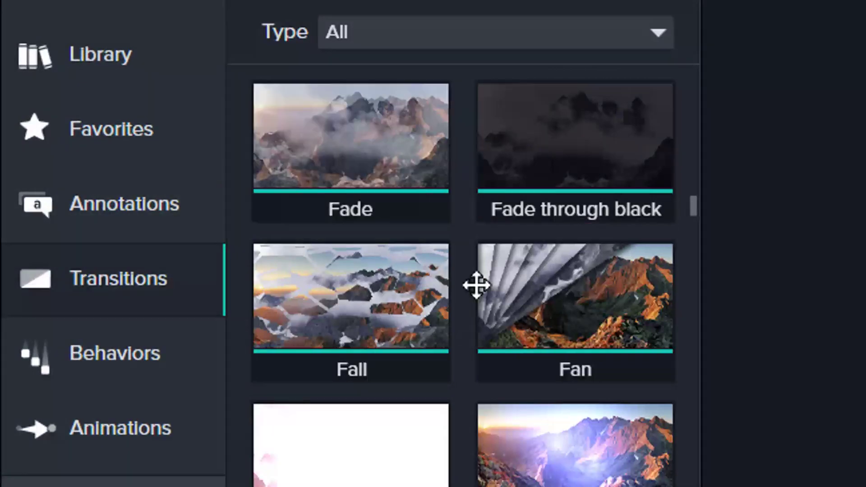
{"action": "scroll", "coordinate": [476, 286], "scroll_direction": "up", "scroll_amount": 6}
{"action": "scroll", "coordinate": [478, 315], "scroll_direction": "up", "scroll_amount": 3}
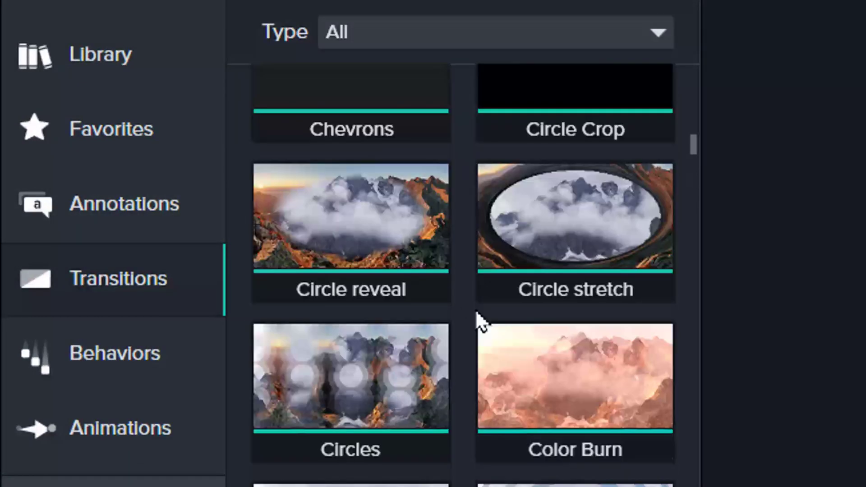
{"action": "scroll", "coordinate": [477, 314], "scroll_direction": "down", "scroll_amount": 3}
{"action": "scroll", "coordinate": [477, 313], "scroll_direction": "up", "scroll_amount": 4}
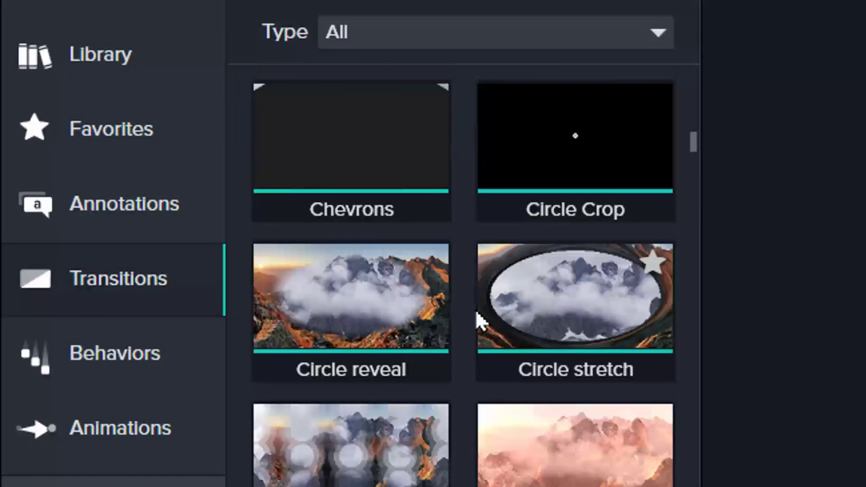
{"action": "scroll", "coordinate": [476, 309], "scroll_direction": "up", "scroll_amount": 3}
{"action": "scroll", "coordinate": [475, 309], "scroll_direction": "down", "scroll_amount": 3}
{"action": "left_click_drag", "start_coordinate": [613, 394], "coordinate": [653, 465]}
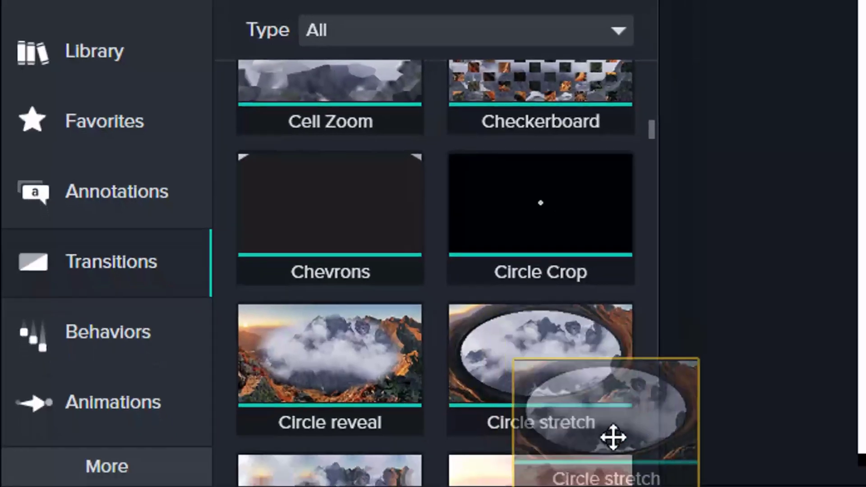
{"action": "left_click_drag", "start_coordinate": [613, 437], "coordinate": [509, 365]}
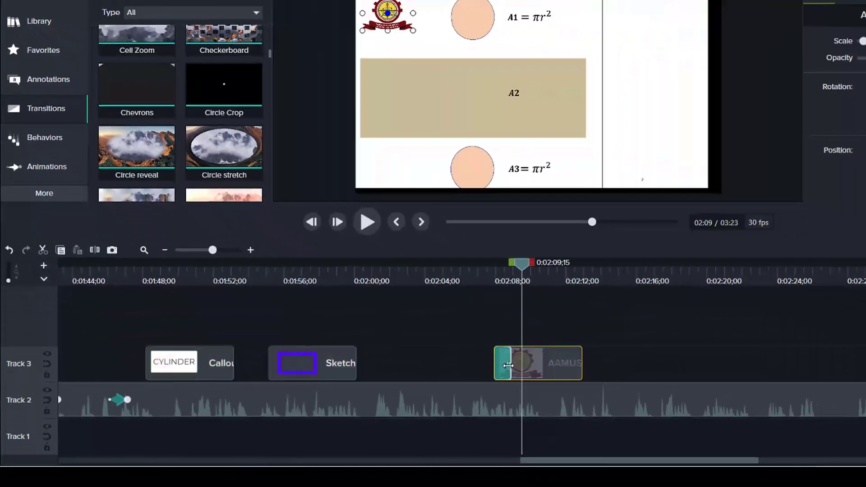
{"action": "left_click", "coordinate": [509, 366]}
- Play from just before the logo to preview the Circle stretch entrance
{"action": "left_click", "coordinate": [510, 271]}
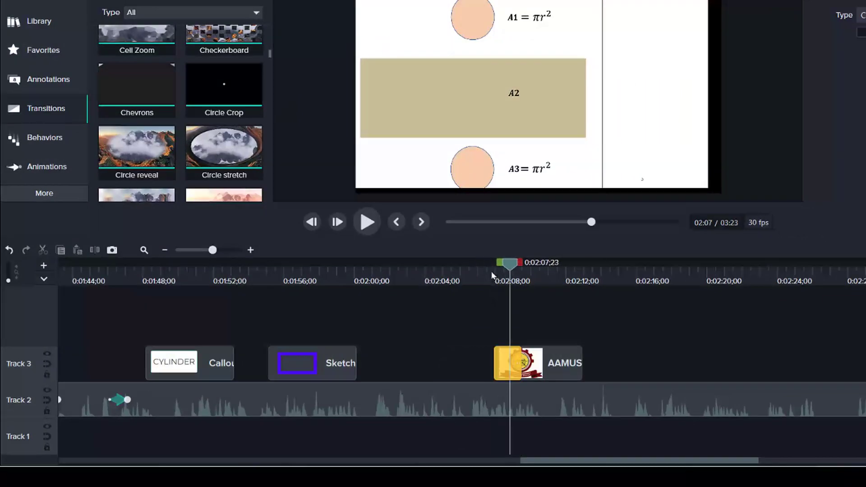
{"action": "left_click", "coordinate": [493, 275]}
{"action": "left_click", "coordinate": [367, 221]}
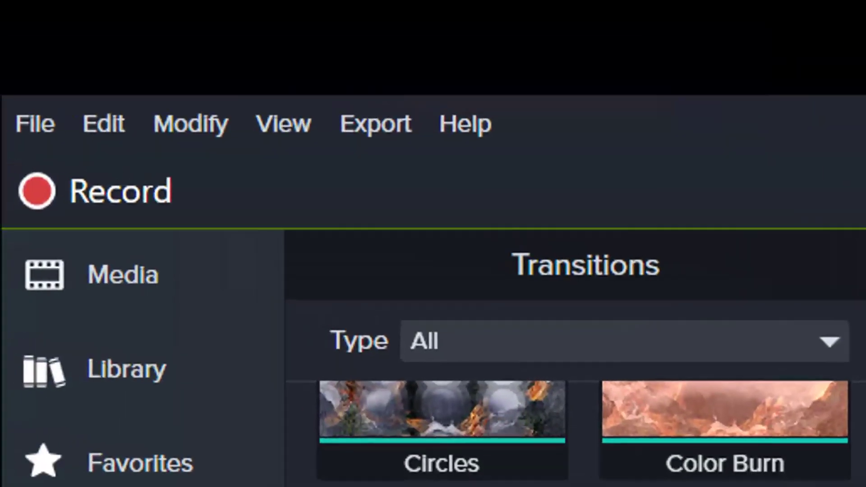
- Start a Local File export using custom production settings
{"action": "left_click", "coordinate": [380, 134]}
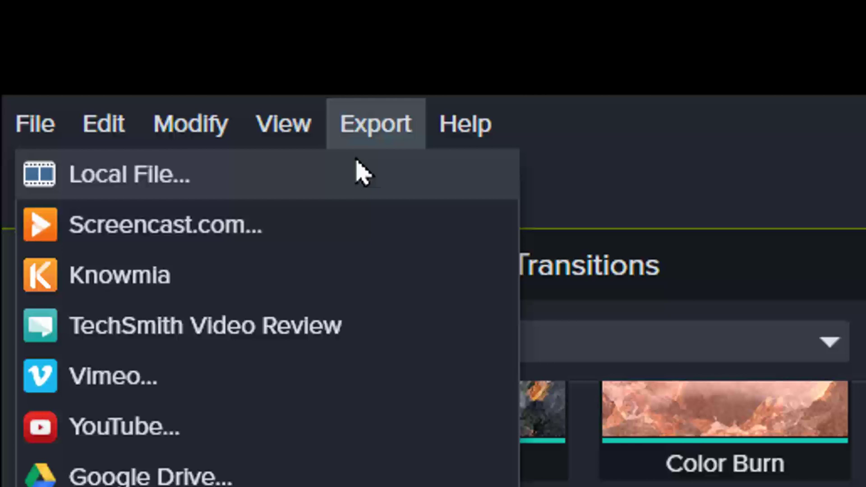
{"action": "left_click", "coordinate": [359, 174]}
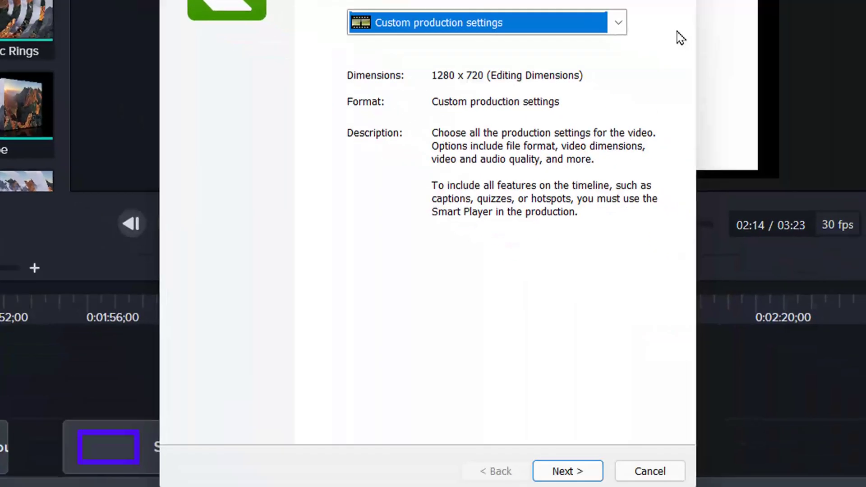
{"action": "left_click", "coordinate": [617, 23]}
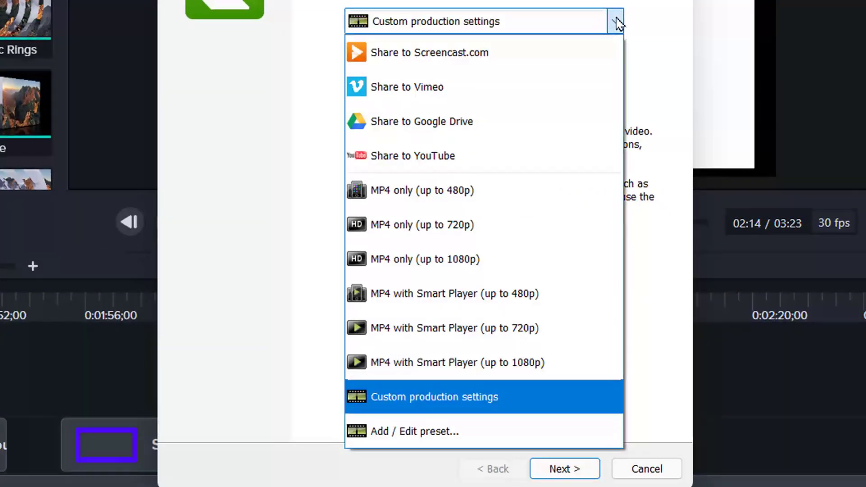
{"action": "left_click", "coordinate": [499, 397]}
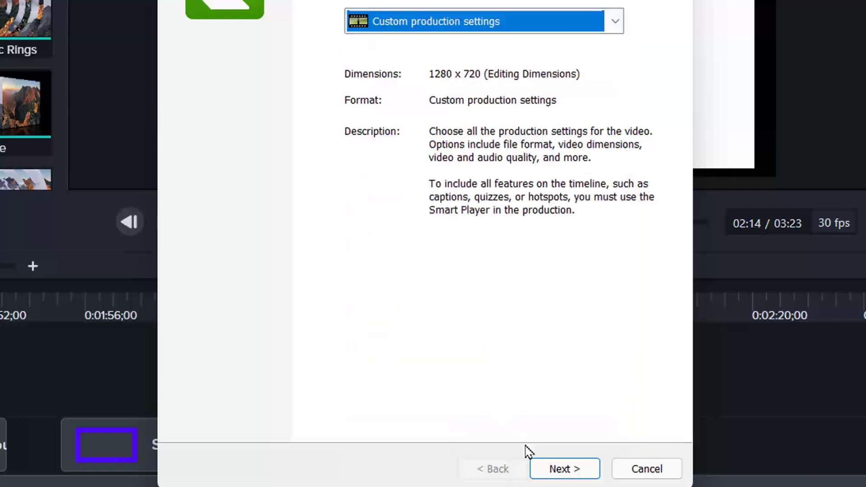
{"action": "left_click", "coordinate": [576, 474]}
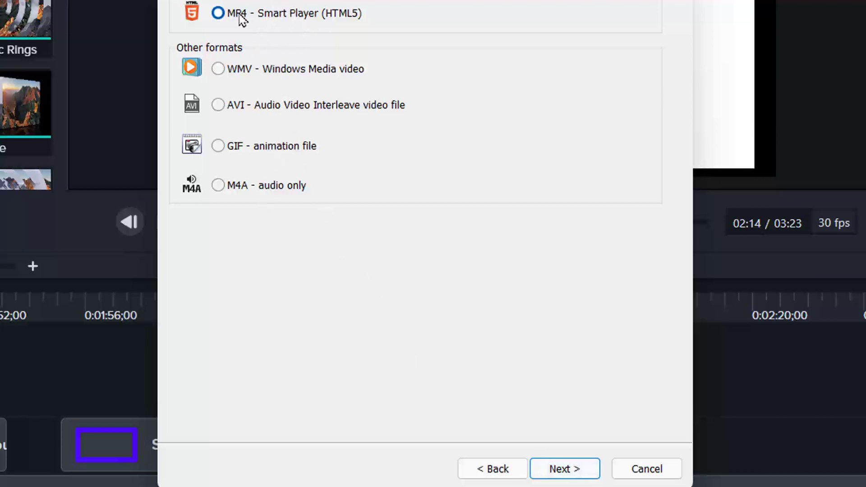
- Choose MP4 at 1280x720, review the Size and Video settings, and reach the output file step
{"action": "left_click", "coordinate": [552, 472]}
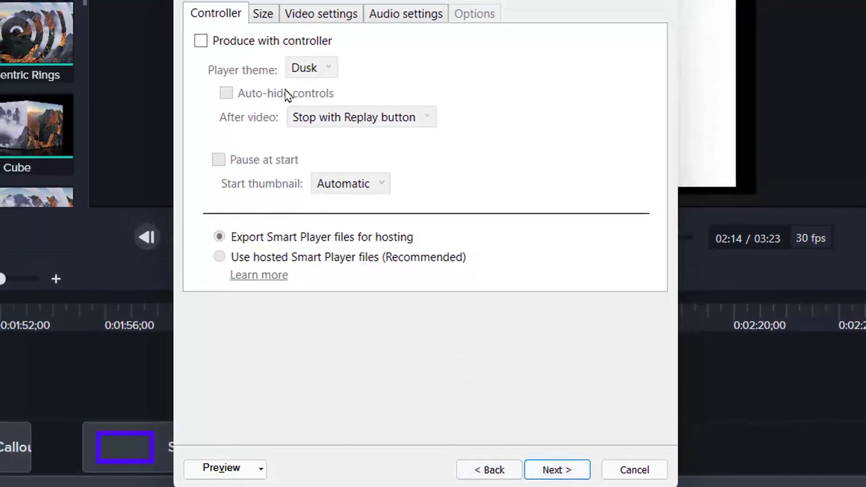
{"action": "left_click", "coordinate": [265, 15]}
{"action": "left_click", "coordinate": [328, 16]}
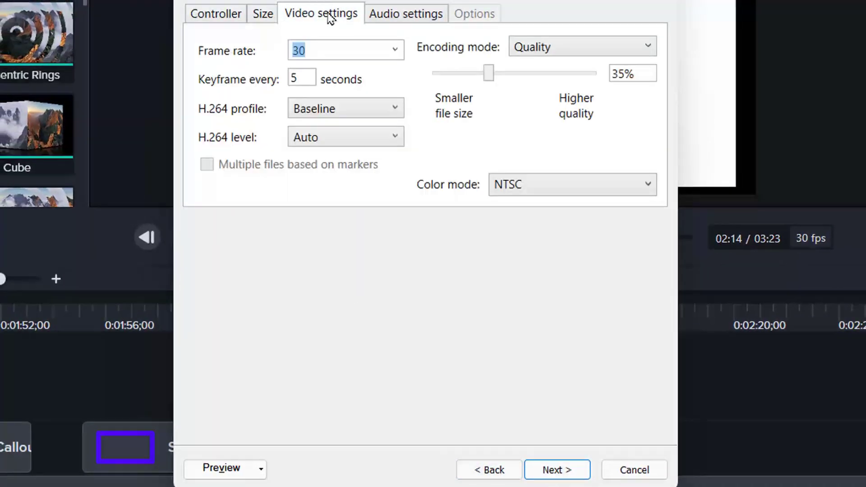
{"action": "left_click", "coordinate": [265, 15]}
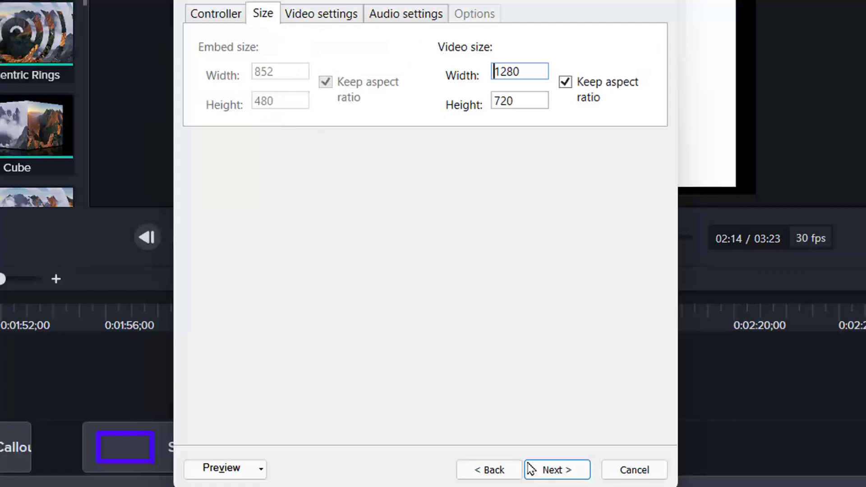
{"action": "left_click", "coordinate": [549, 470]}
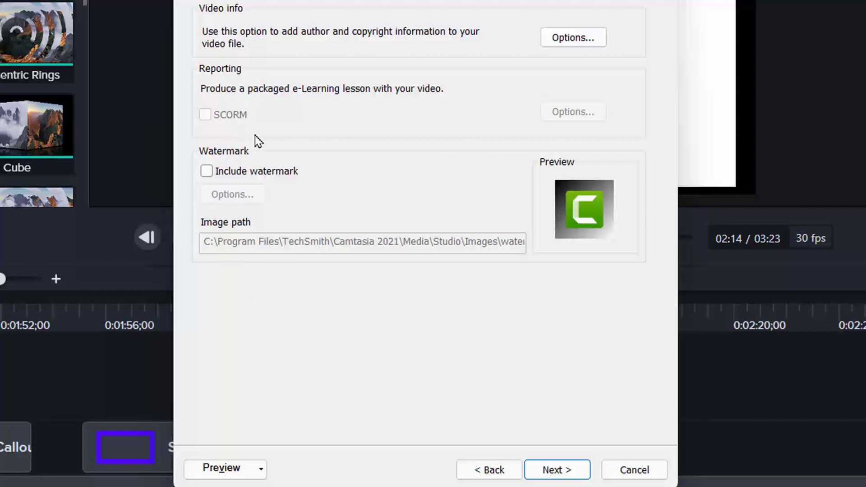
{"action": "left_click", "coordinate": [561, 469]}
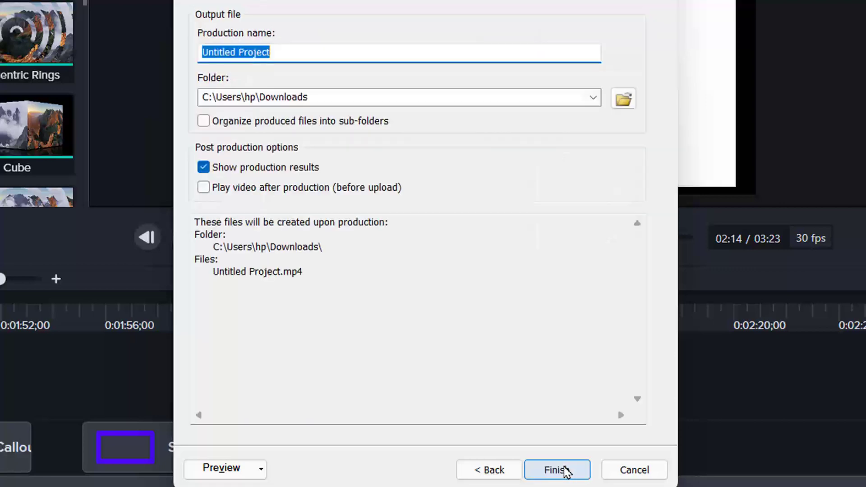
- Name the production 'TRY 2', keep the Downloads folder, and render the MP4
{"action": "left_click", "coordinate": [302, 51]}
{"action": "left_click", "coordinate": [625, 100]}
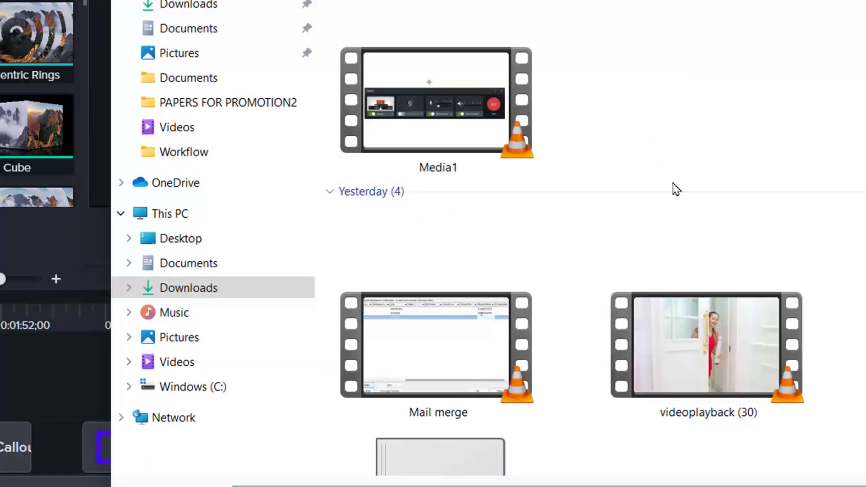
{"action": "key", "text": "Return"}
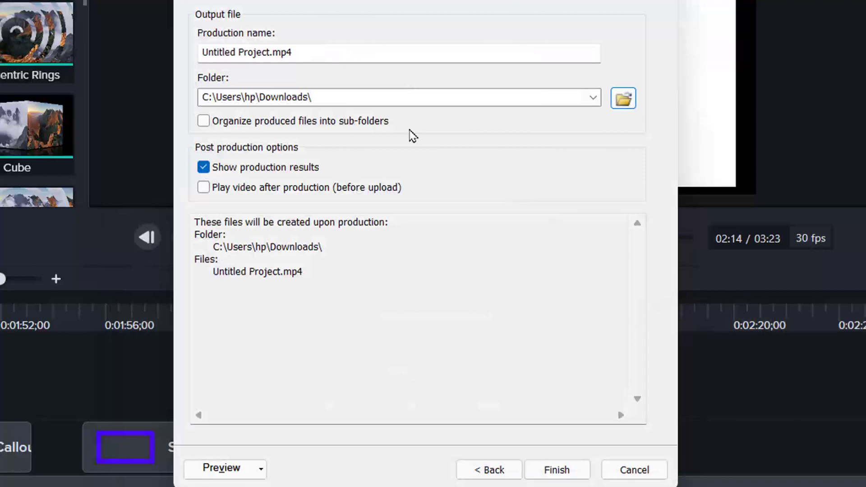
{"action": "left_click_drag", "start_coordinate": [312, 50], "coordinate": [154, 47]}
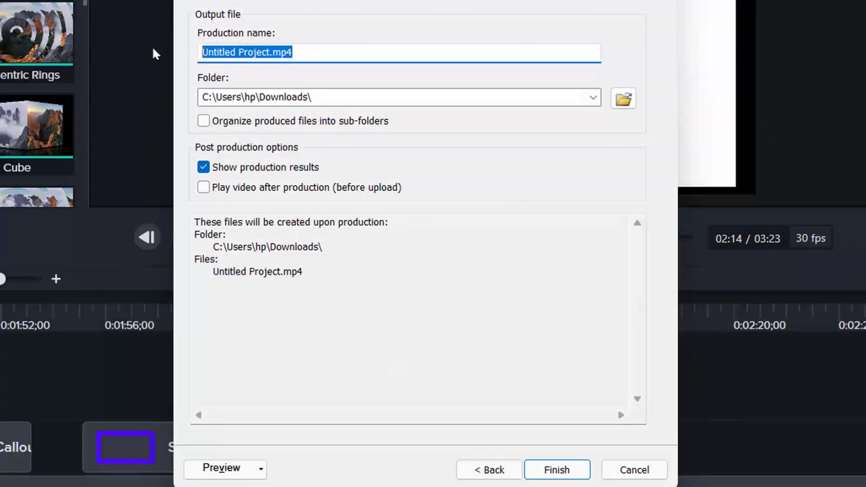
{"action": "type", "text": "TRY"}
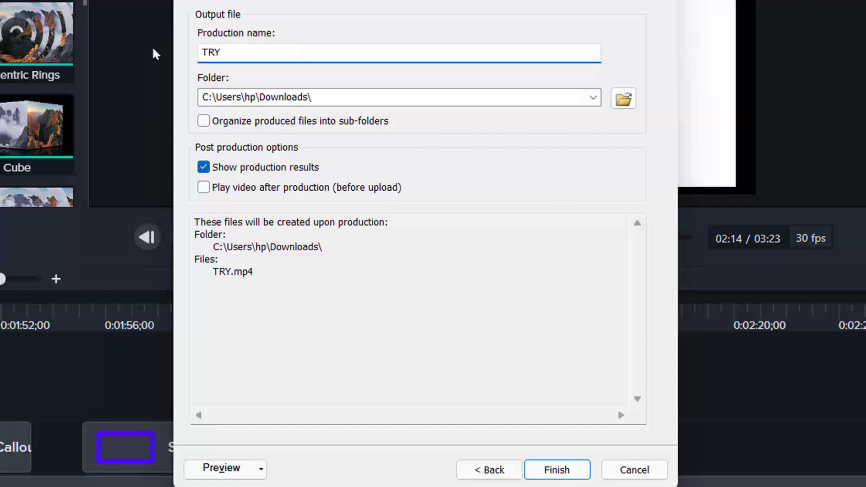
{"action": "type", "text": " 2"}
{"action": "left_click", "coordinate": [568, 469]}
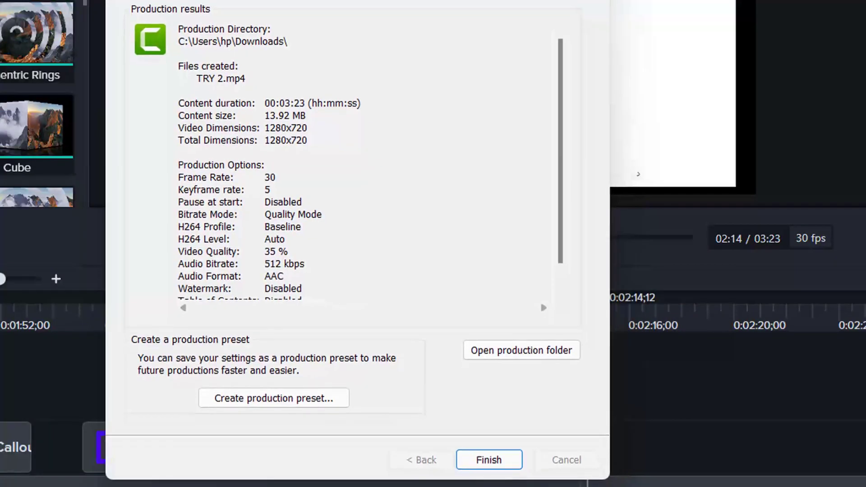
- Open the production folder and play TRY 2.mp4
{"action": "left_click", "coordinate": [518, 359]}
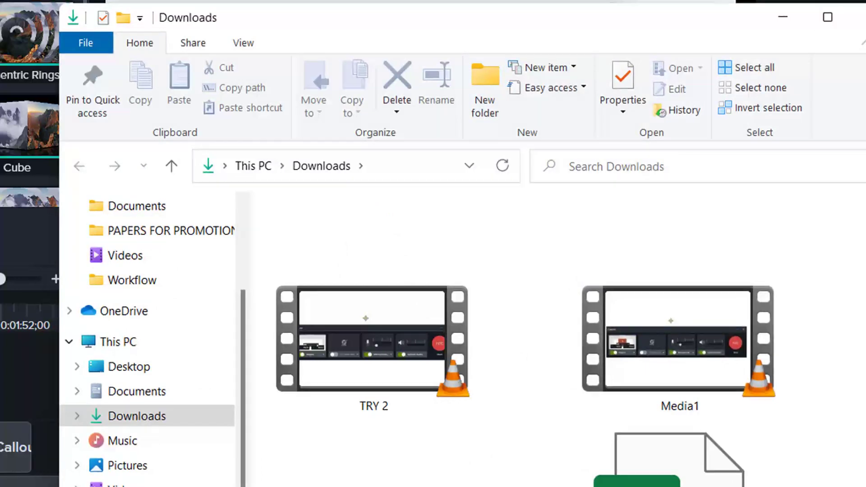
{"action": "left_click", "coordinate": [391, 379]}
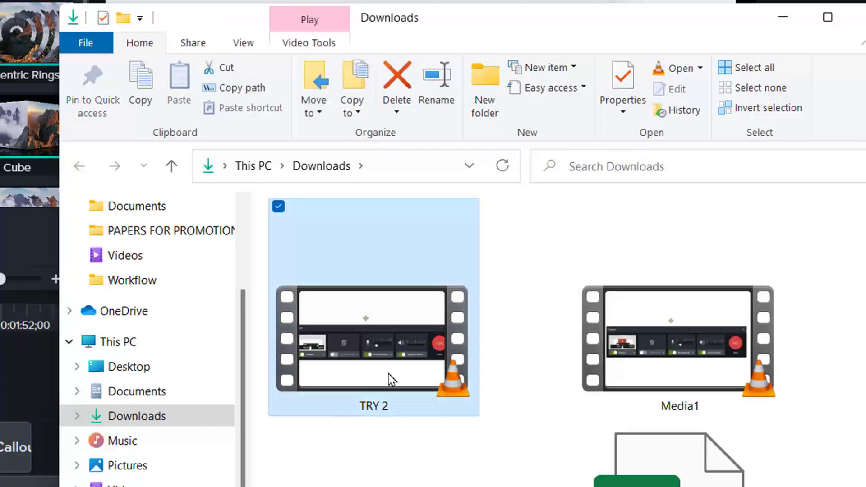
{"action": "double_click", "coordinate": [391, 379]}
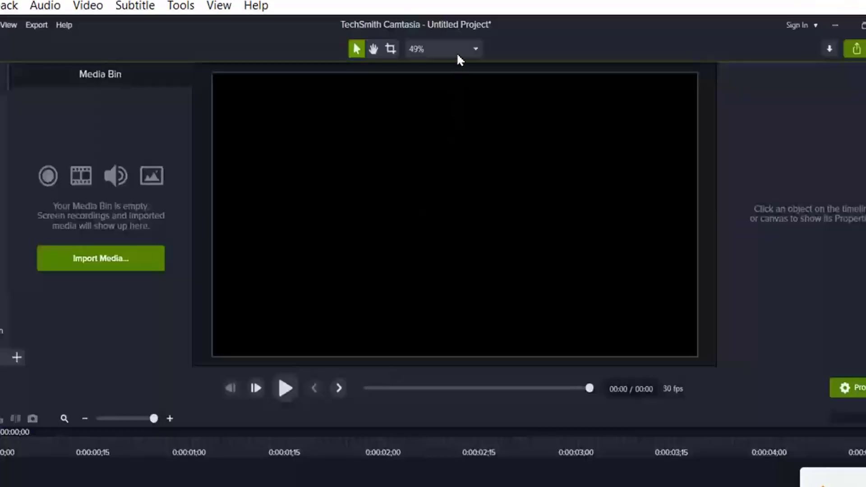